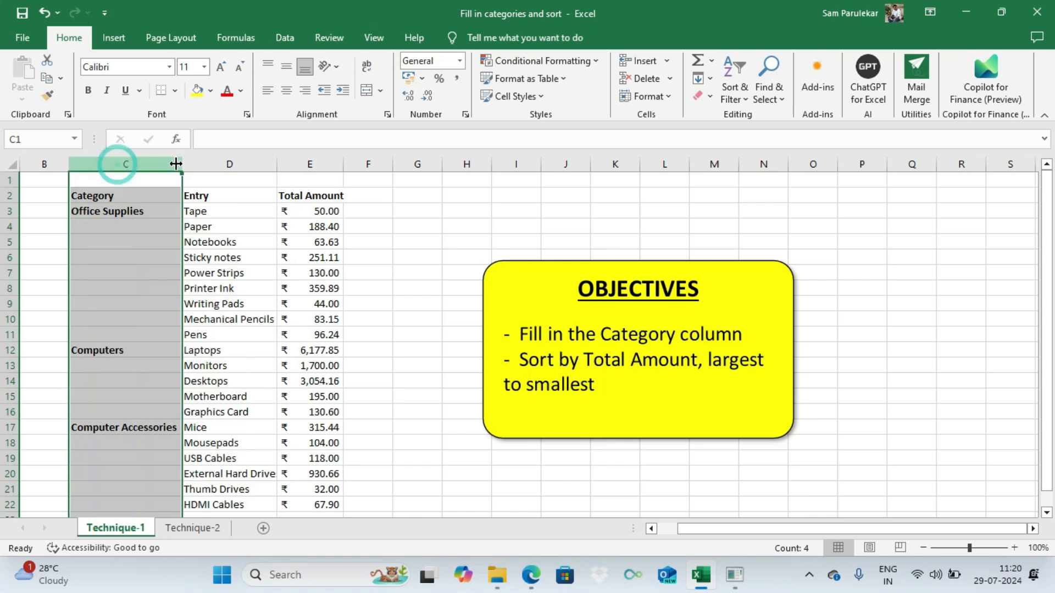
pyautogui.click(219, 168)
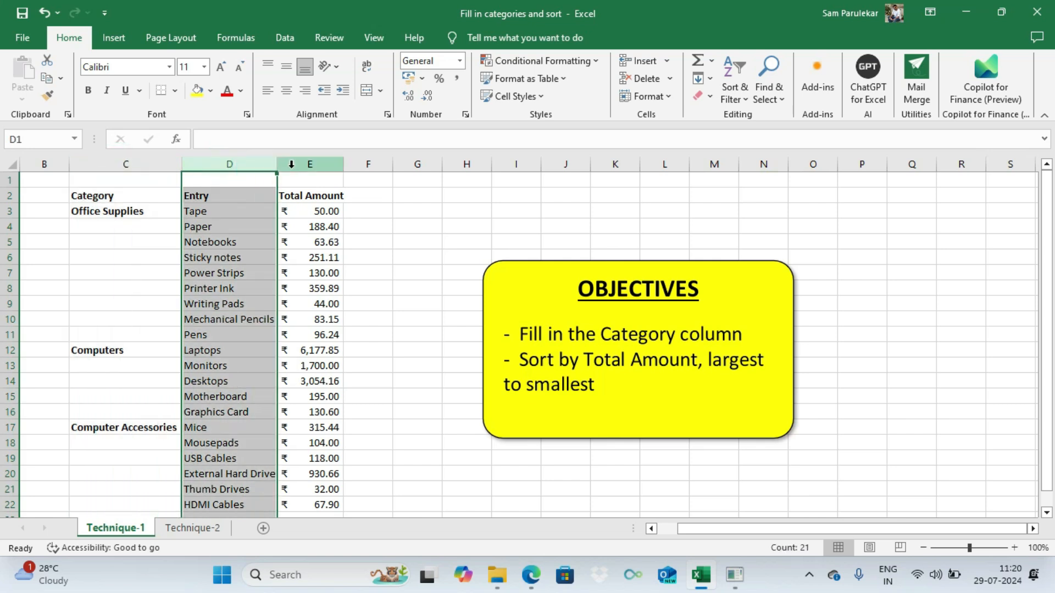
pyautogui.click(298, 165)
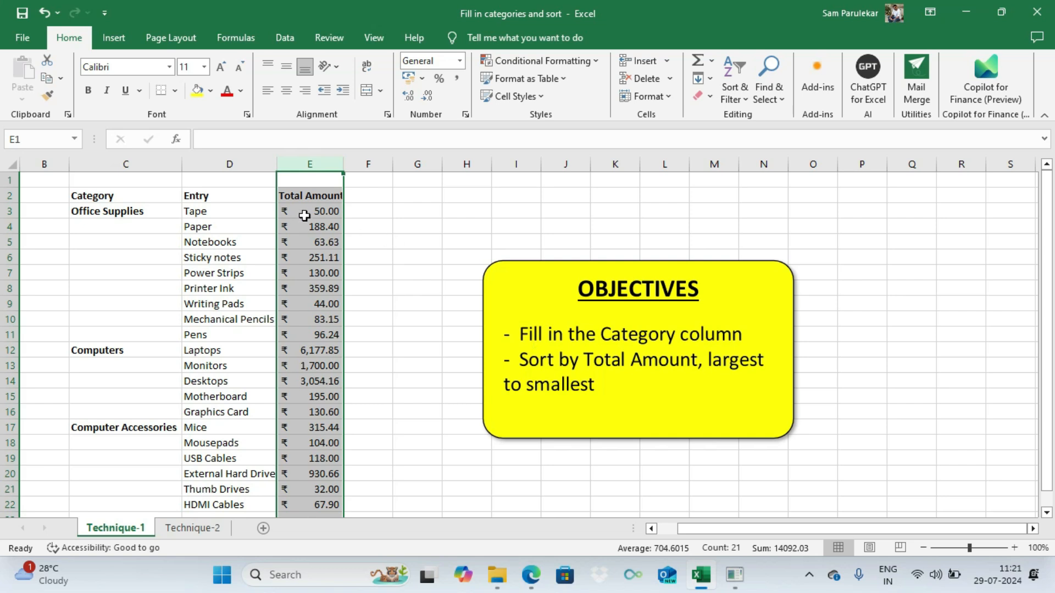
pyautogui.click(317, 198)
pyautogui.click(317, 198)
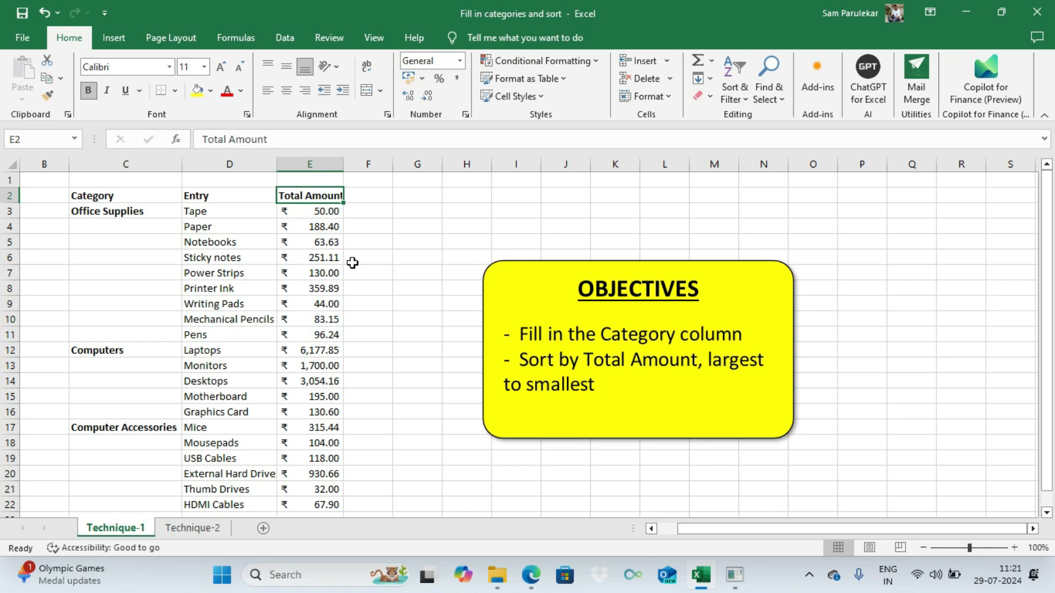
# Fill the Computer Accessories category from C17 down to the last entry in row 22.
pyautogui.scroll(-1, 256, 419)
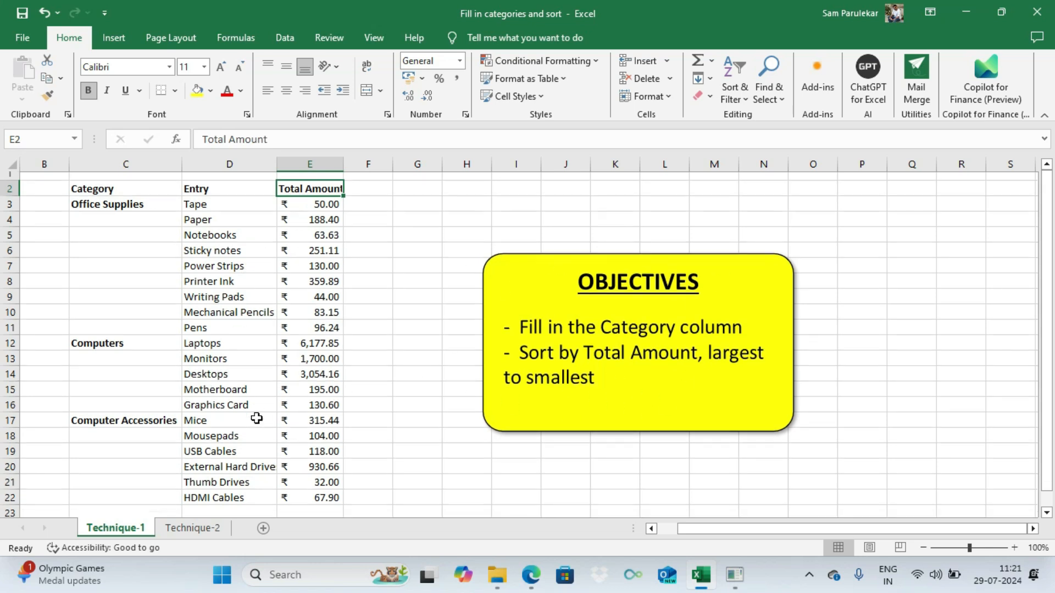
pyautogui.scroll(-2, 257, 418)
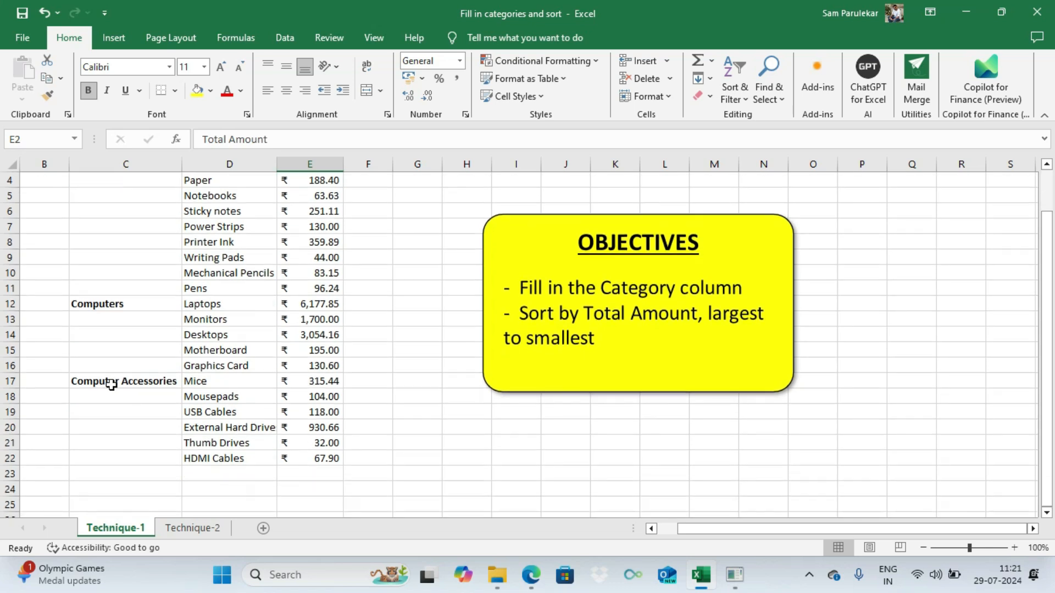
pyautogui.click(112, 383)
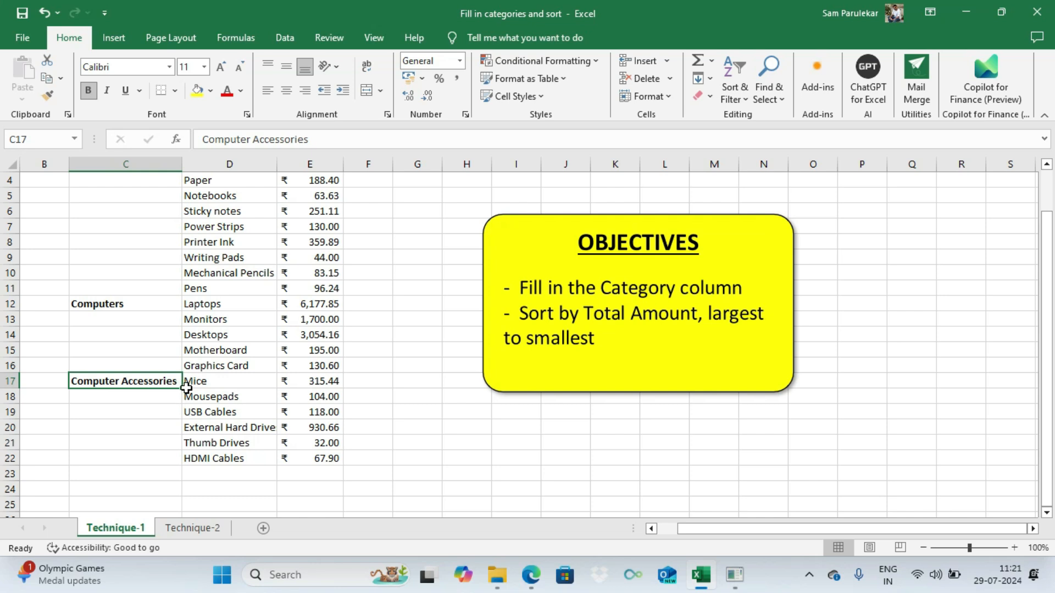
pyautogui.moveTo(182, 390); pyautogui.dragTo(182, 389)
pyautogui.doubleClick(182, 389)
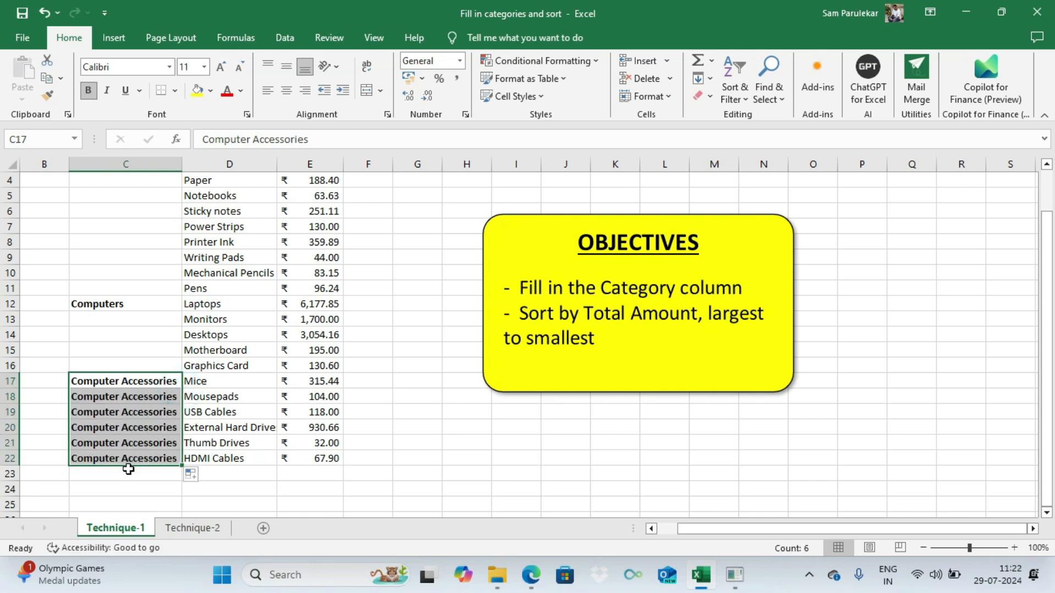
# Fill Computers down through C16 and Office Supplies down through C11 in the Category column.
pyautogui.scroll(1, 138, 440)
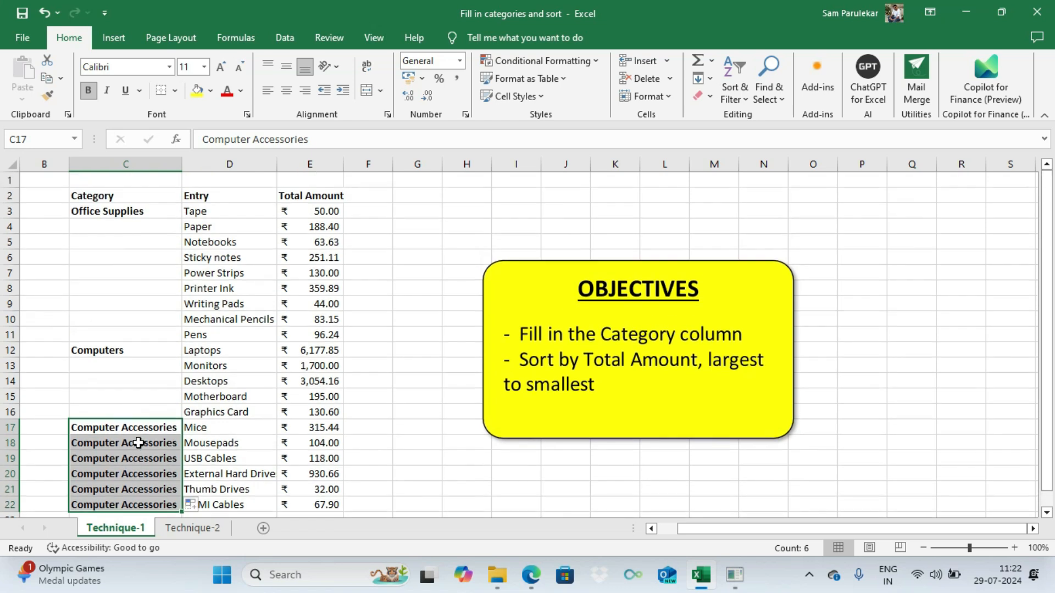
pyautogui.click(155, 350)
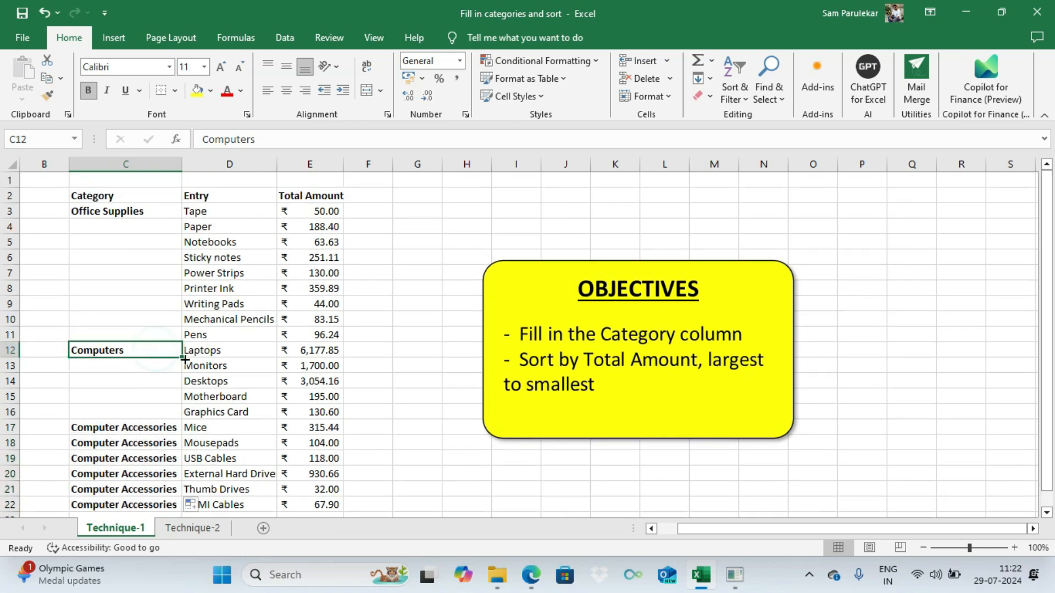
pyautogui.moveTo(182, 358); pyautogui.dragTo(180, 424)
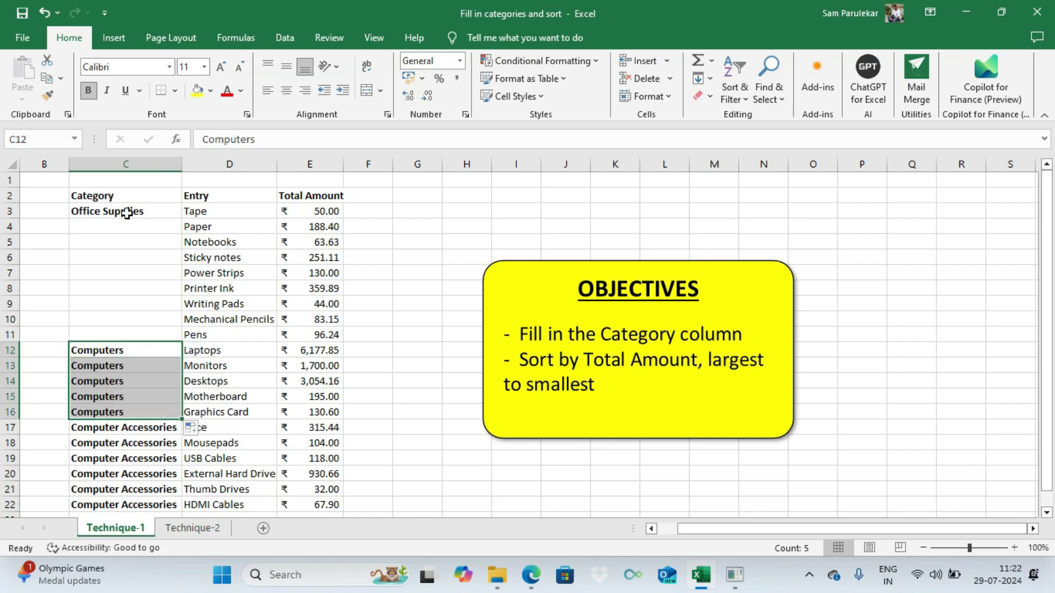
pyautogui.click(126, 212)
pyautogui.moveTo(181, 219); pyautogui.dragTo(165, 345)
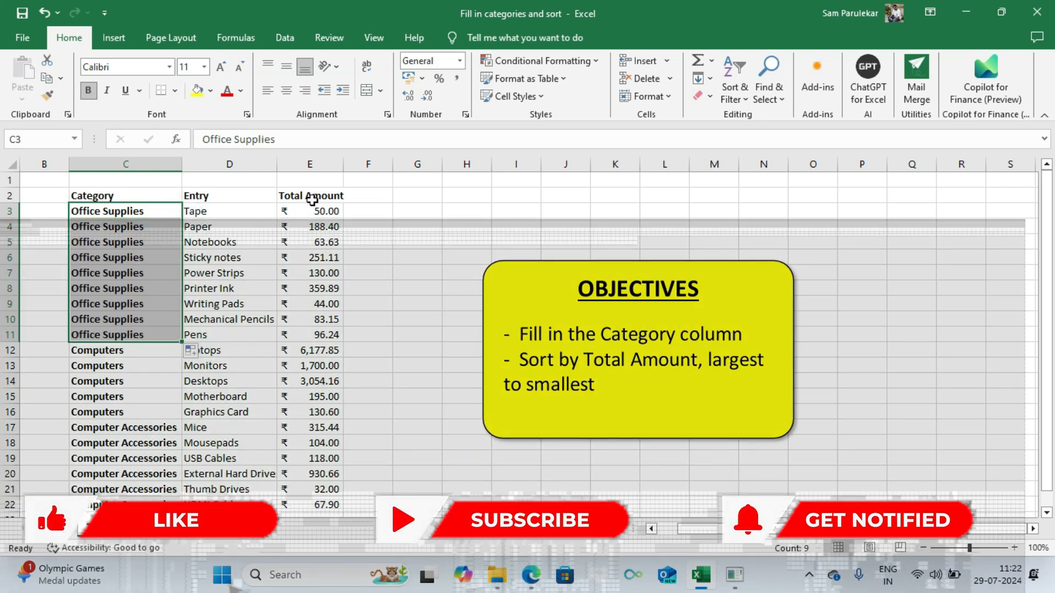
# Sort the Total Amount values in E3:E22 from smallest to largest, expanding the selection to include the adjacent columns.
pyautogui.moveTo(312, 207); pyautogui.dragTo(305, 443)
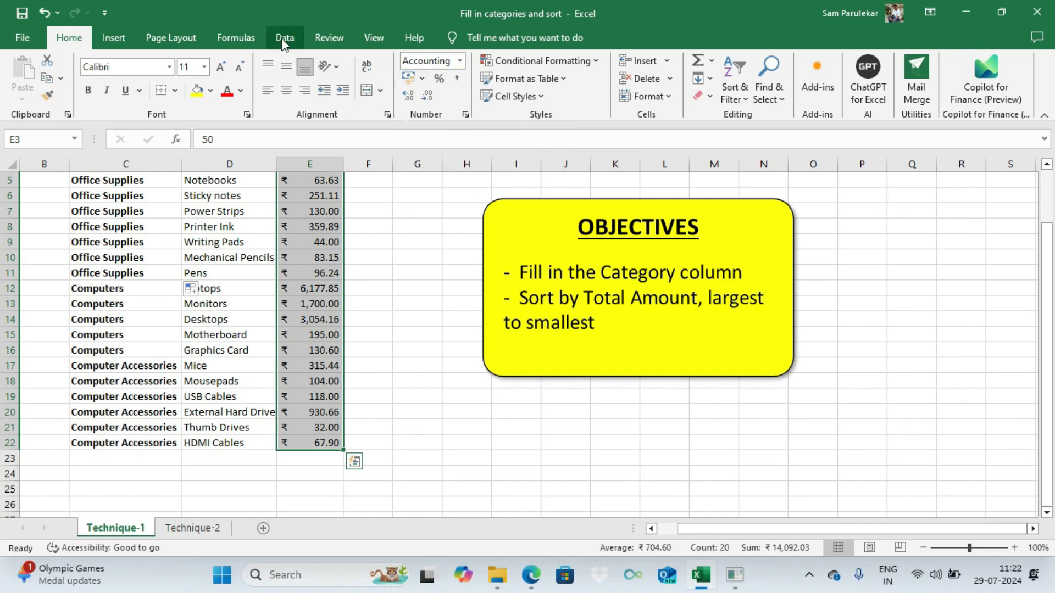
pyautogui.click(284, 39)
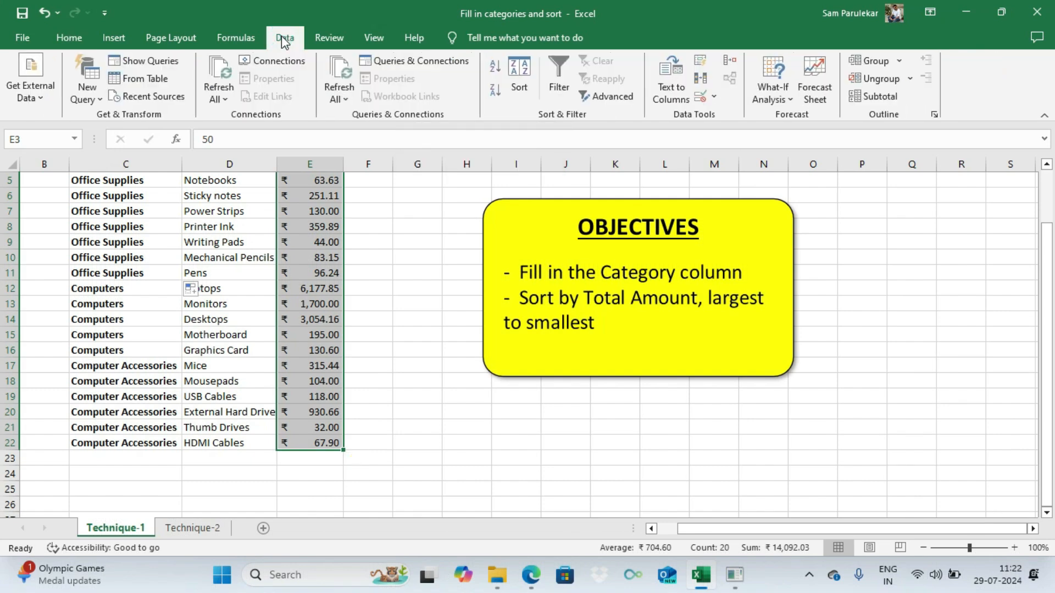
pyautogui.click(497, 71)
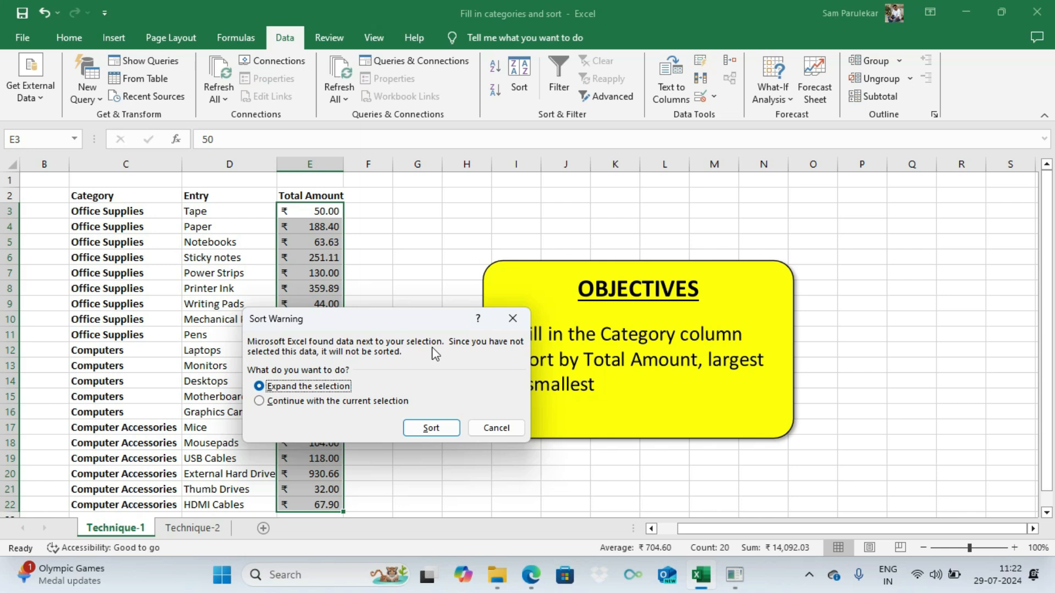
pyautogui.click(419, 430)
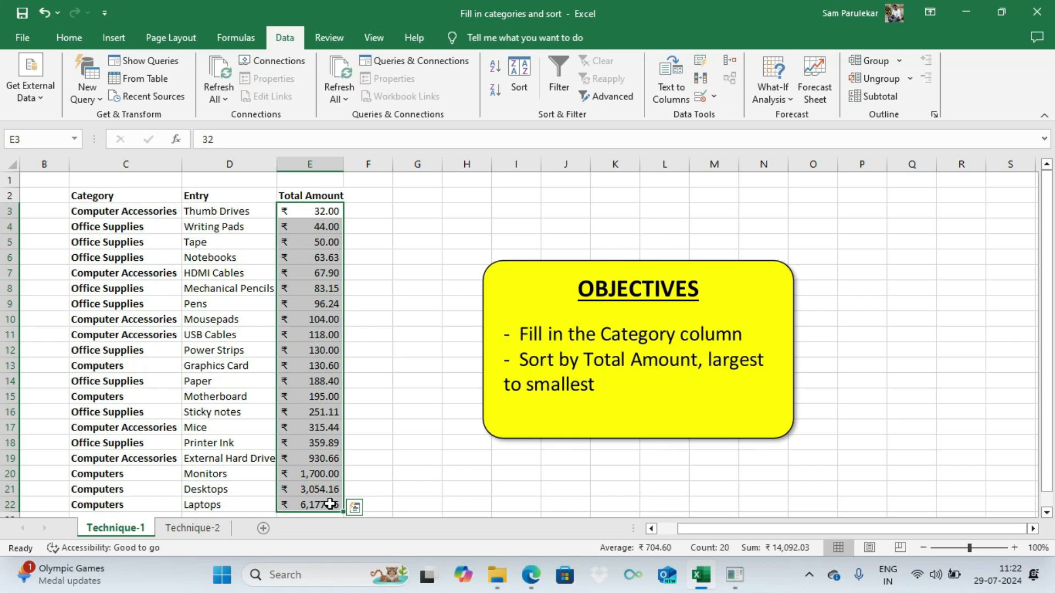
# On the Technique-2 sheet, turn the range C2:E22 with headers into a table and load it into Power Query.
pyautogui.click(195, 532)
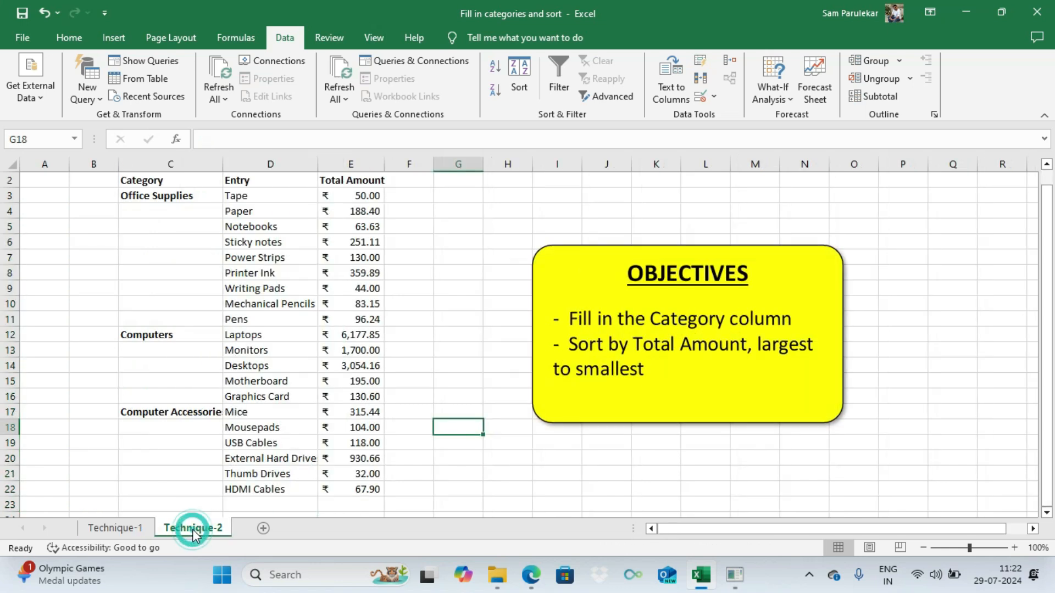
pyautogui.click(263, 236)
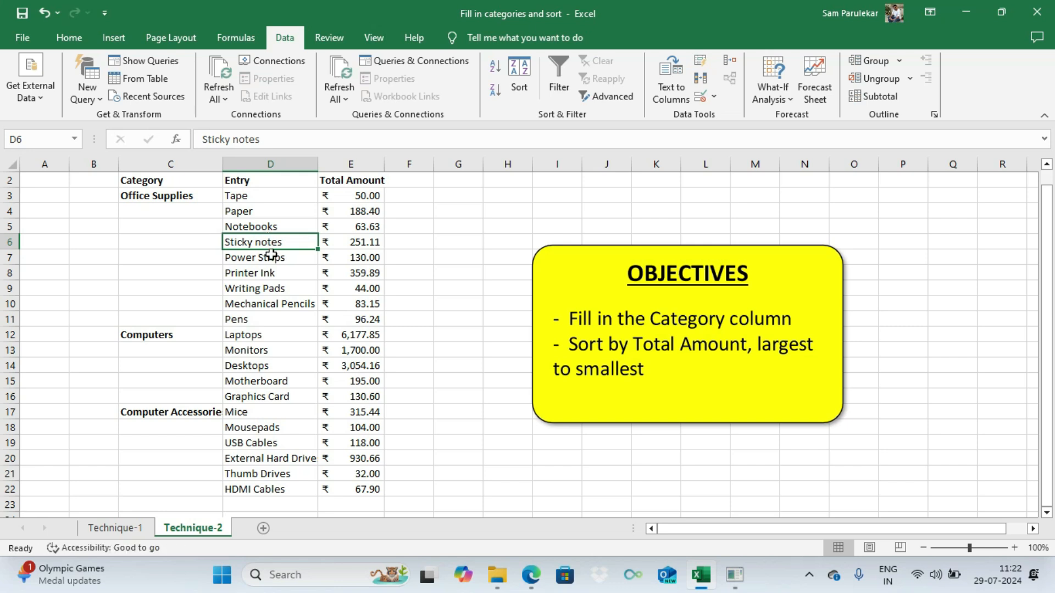
pyautogui.rightClick(272, 240)
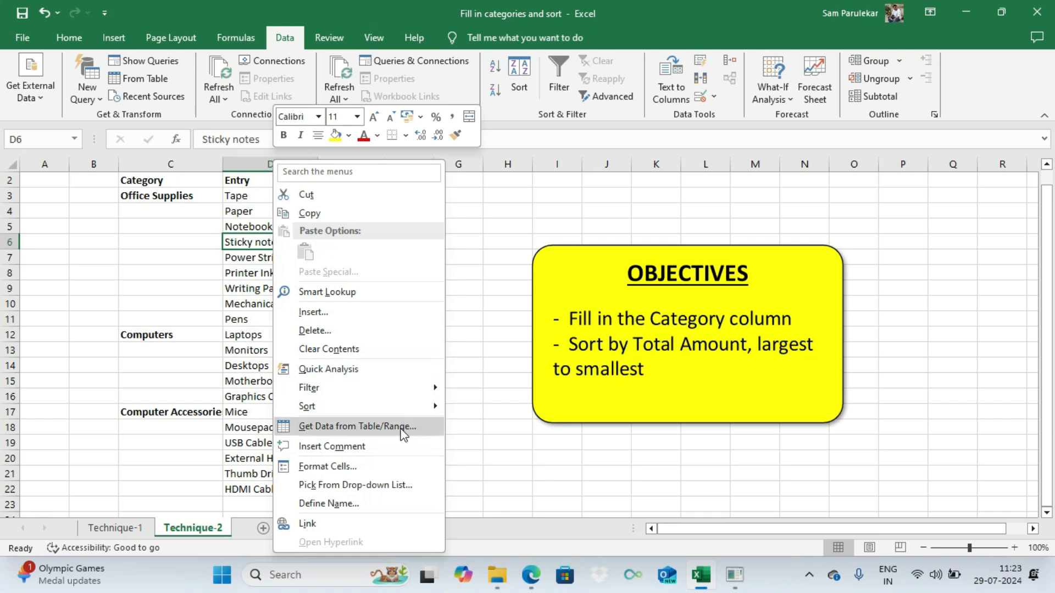
pyautogui.click(404, 427)
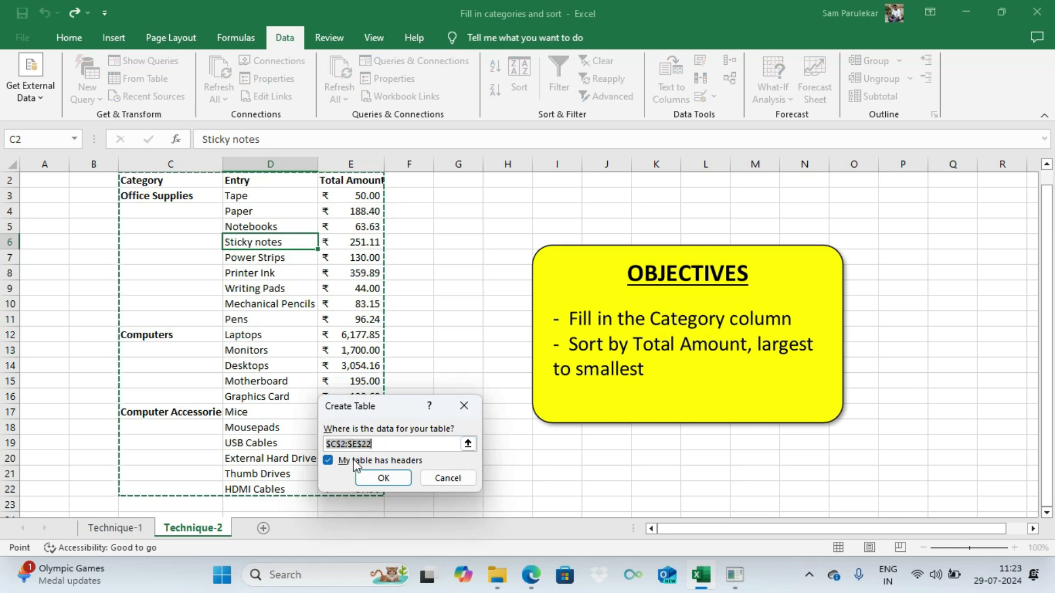
pyautogui.click(383, 478)
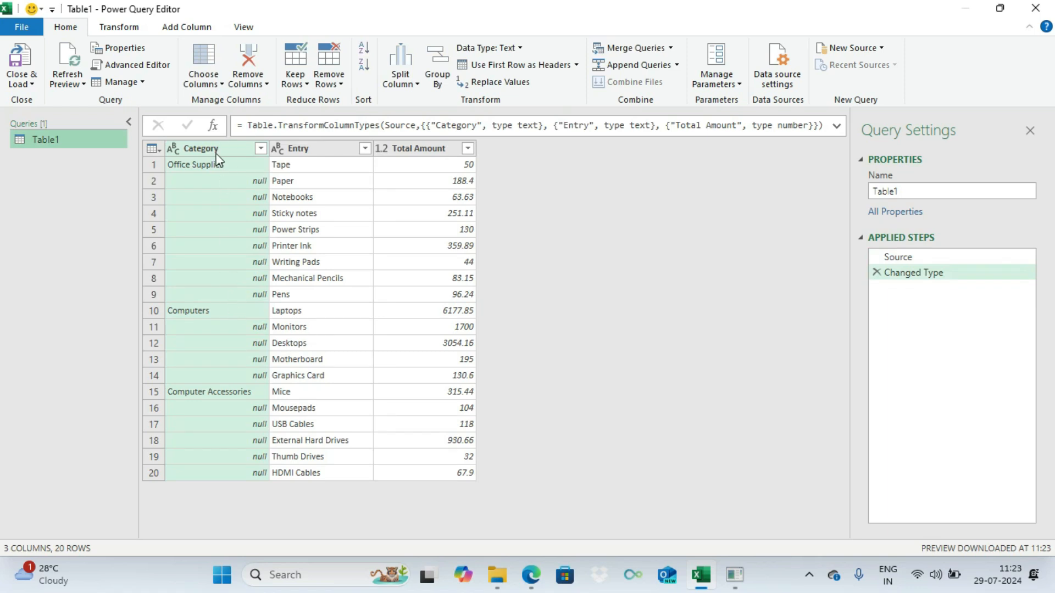
# Fill the Category column's null values down in the query and load the result to a new worksheet.
pyautogui.click(216, 156)
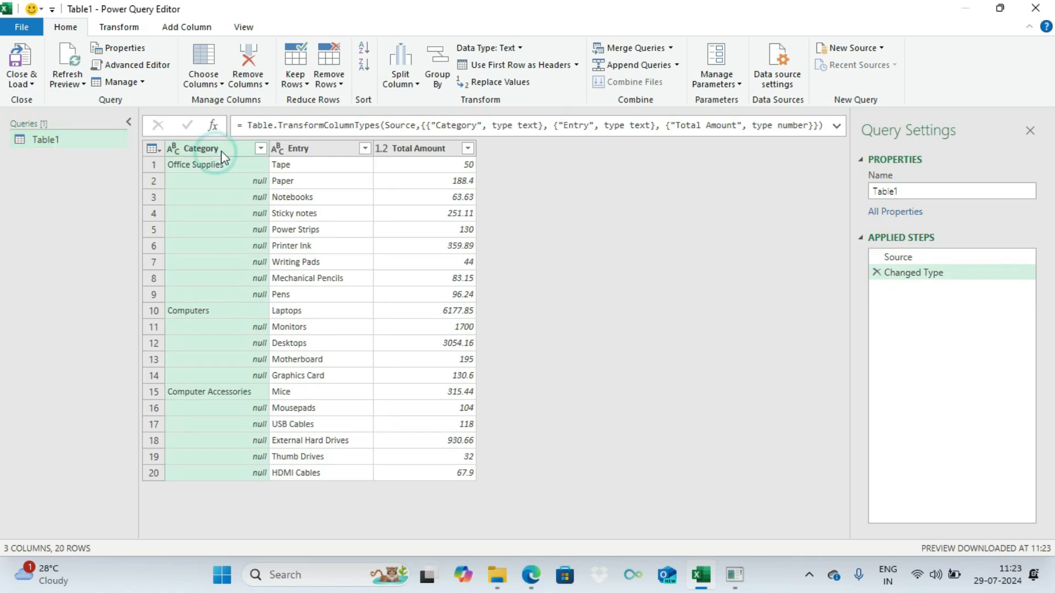
pyautogui.rightClick(221, 153)
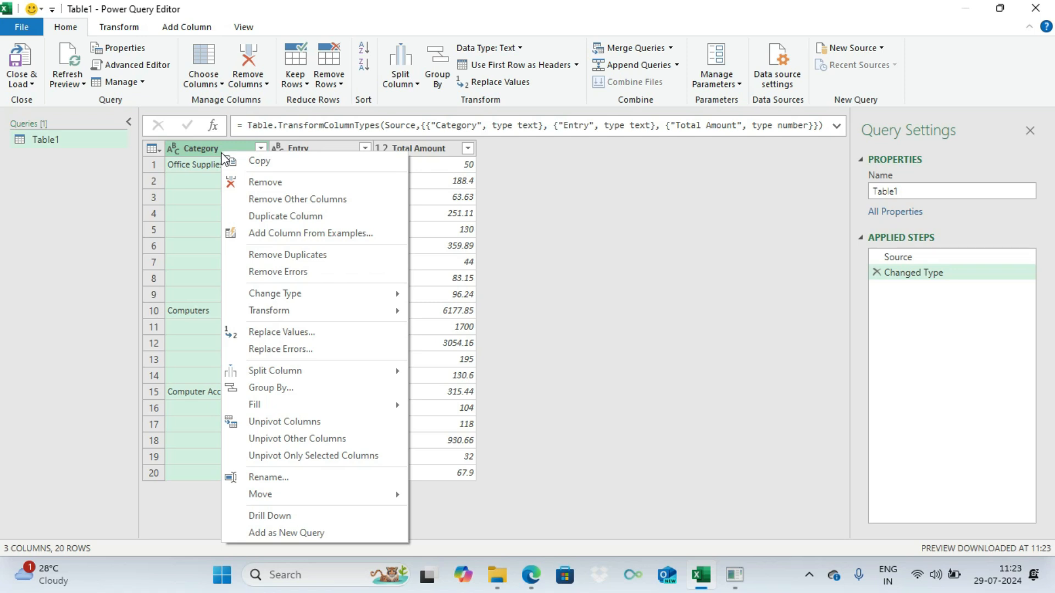
pyautogui.moveTo(347, 405)
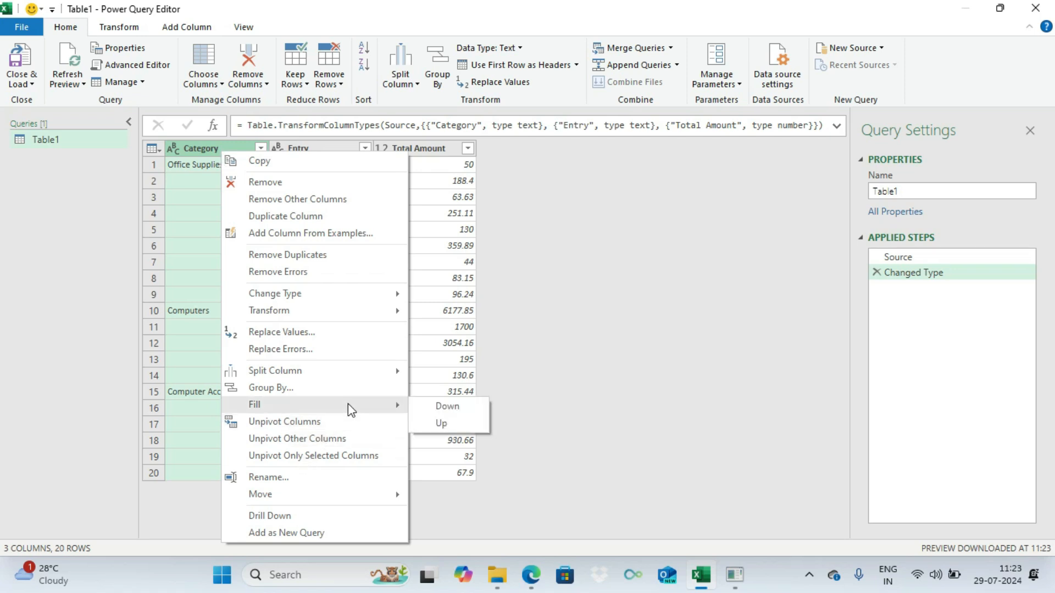
pyautogui.click(434, 405)
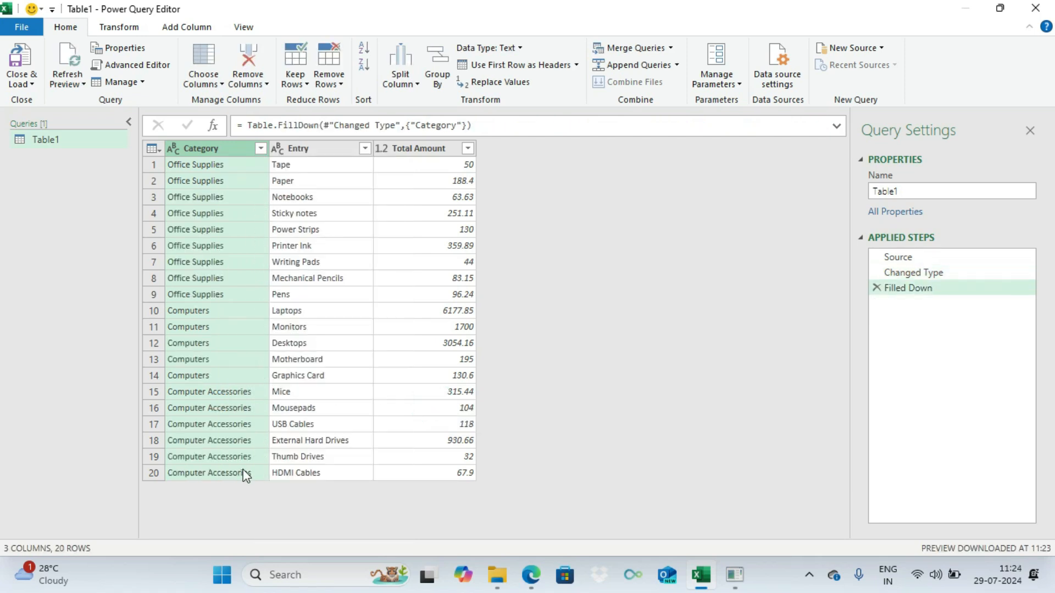
pyautogui.click(17, 60)
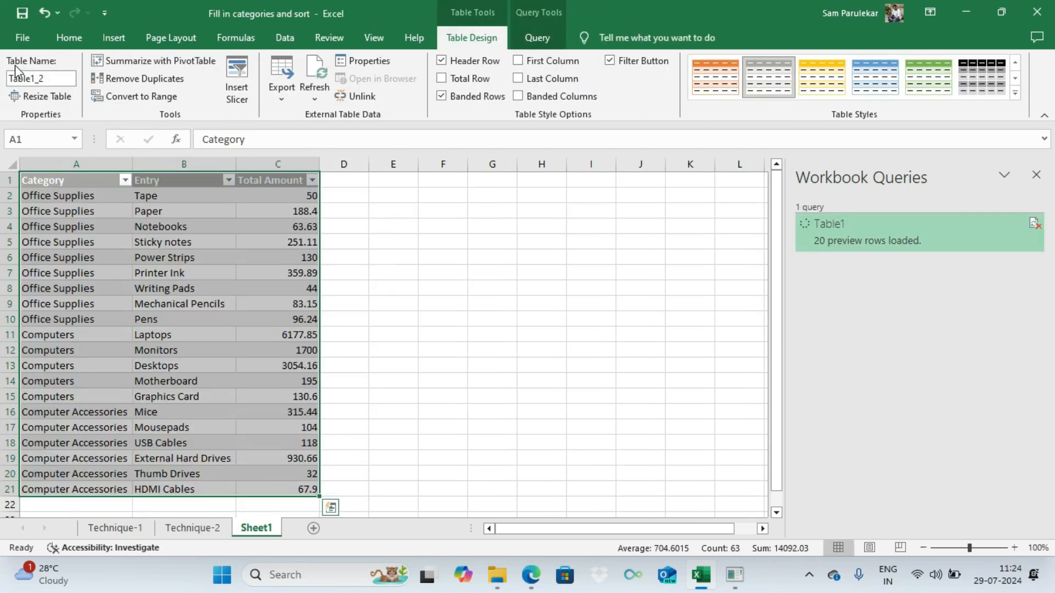
# Sort the loaded table on Sheet1 by Total Amount from smallest to largest.
pyautogui.click(270, 180)
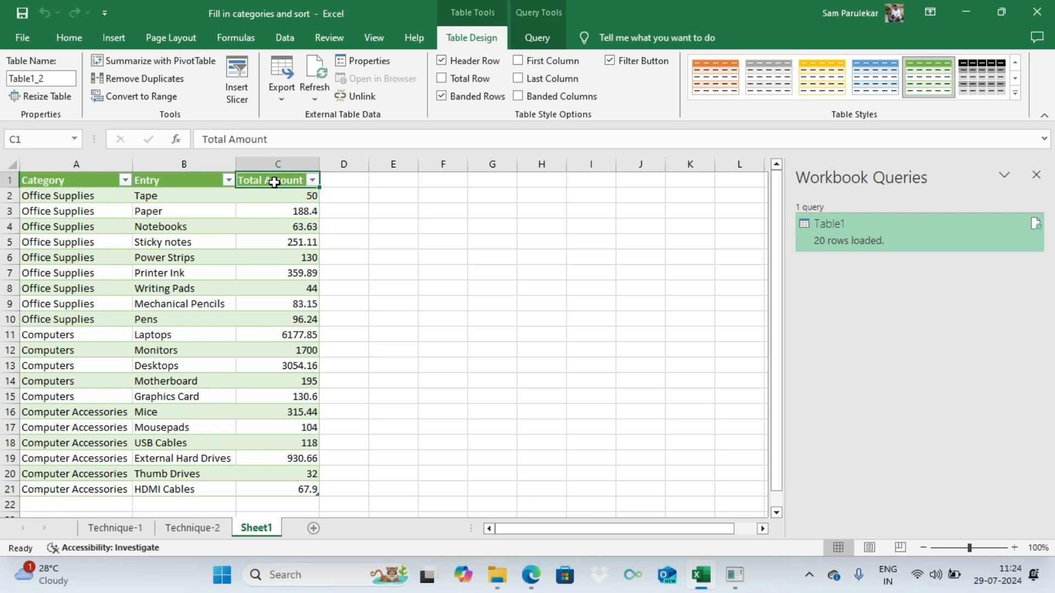
pyautogui.click(282, 40)
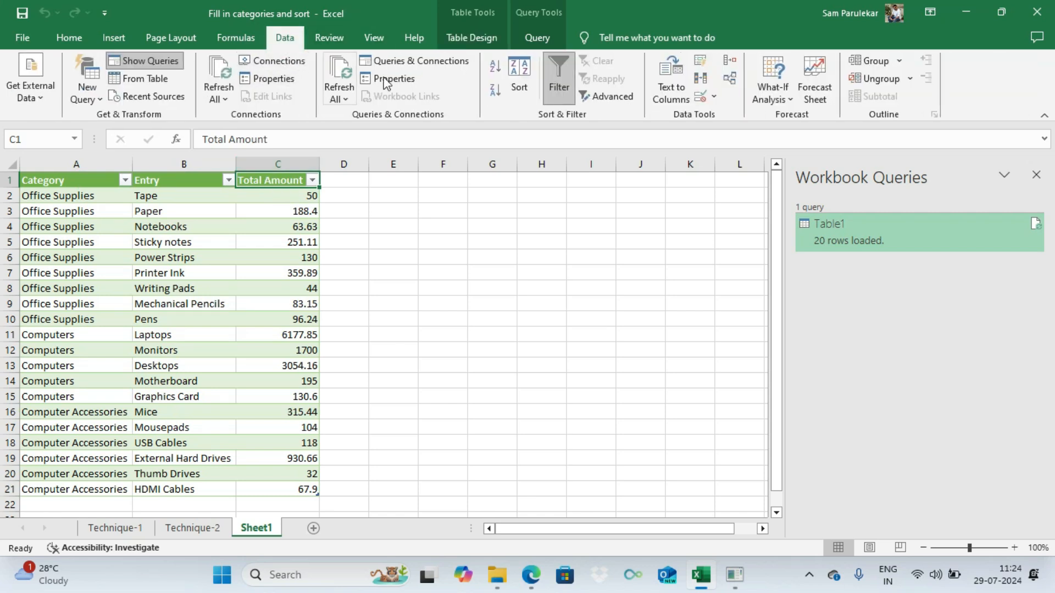
pyautogui.click(496, 67)
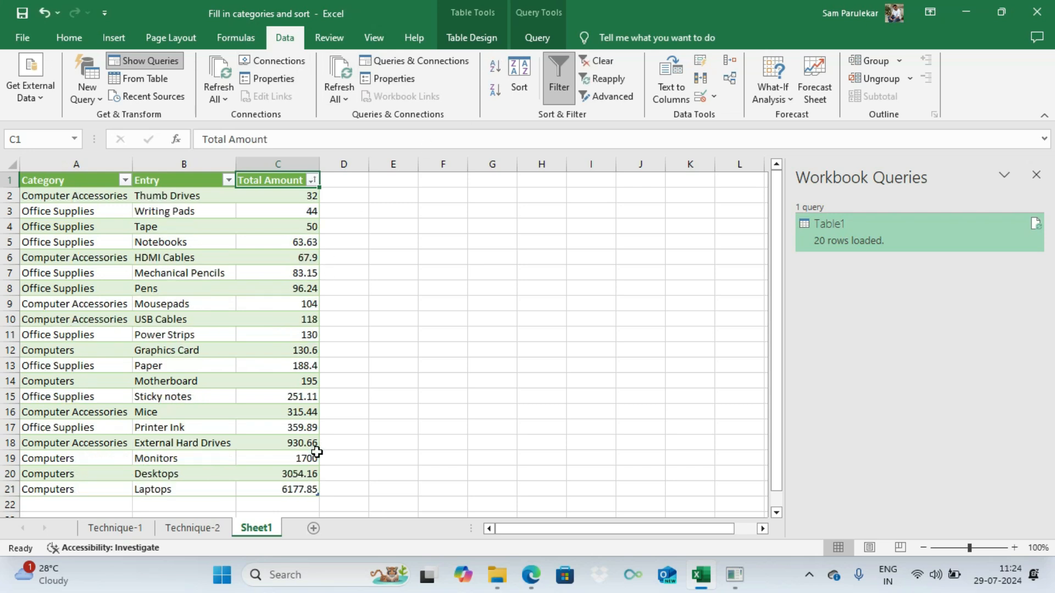
# Review the Technique-1 and Technique-2 sheets and close the Workbook Queries pane.
pyautogui.click(140, 531)
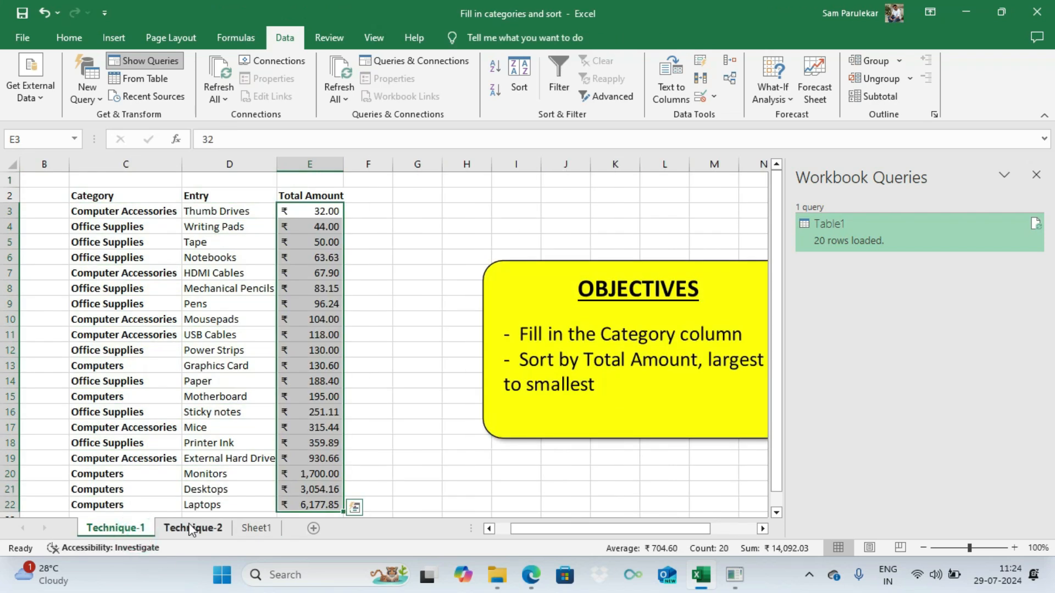
pyautogui.click(190, 529)
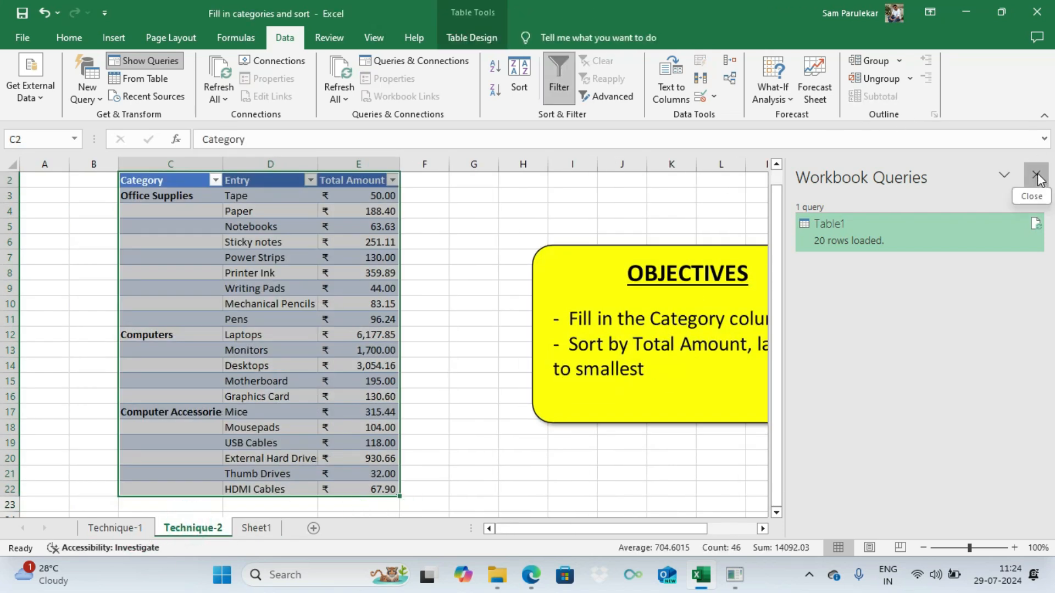
pyautogui.click(1038, 176)
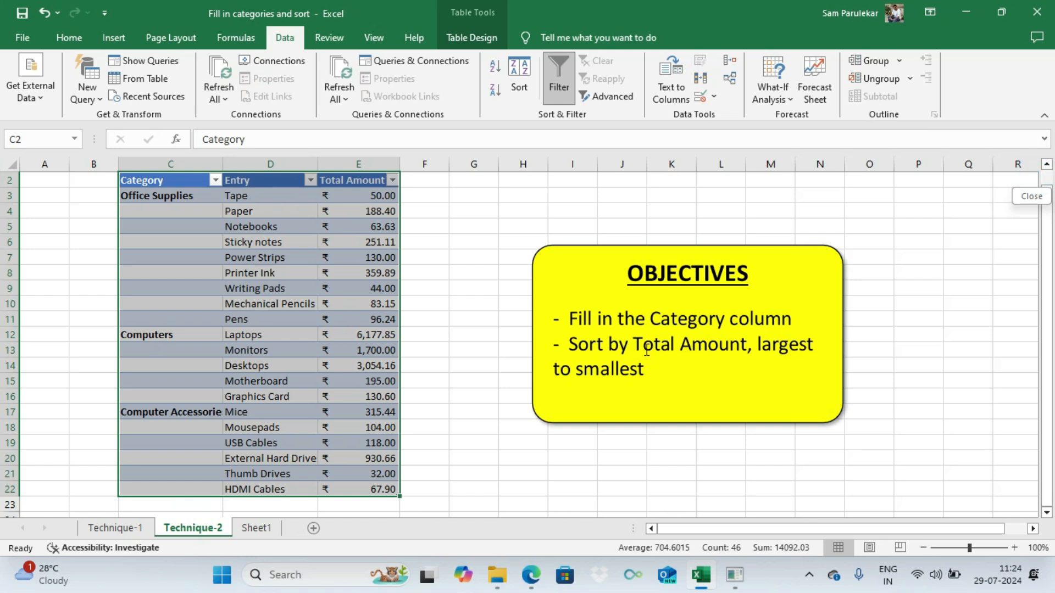